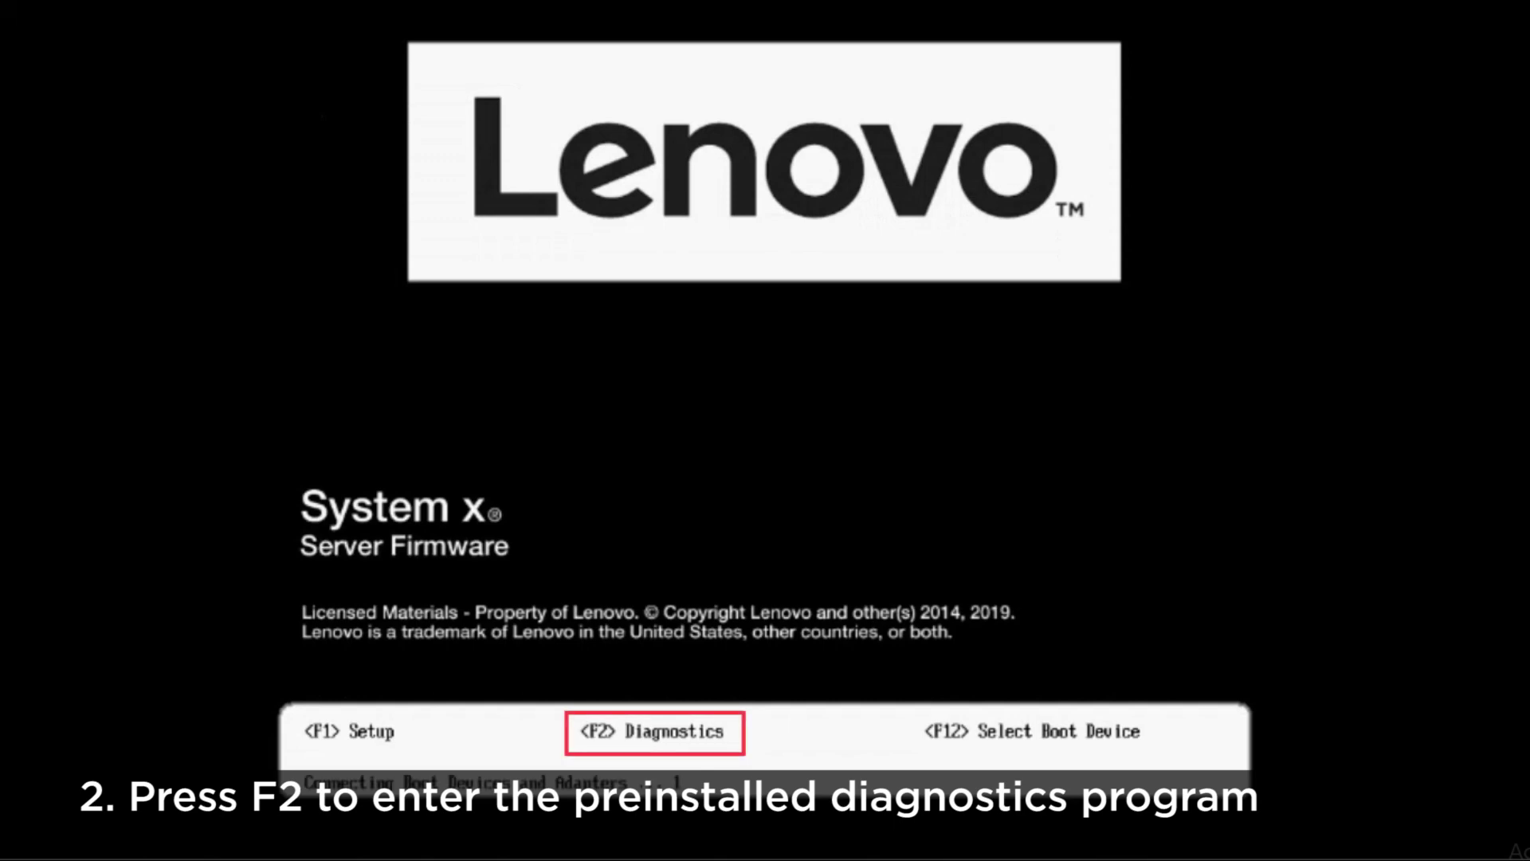
- Enter the server firmware's preinstalled diagnostics with F2 to reach the memory test
key("F2")
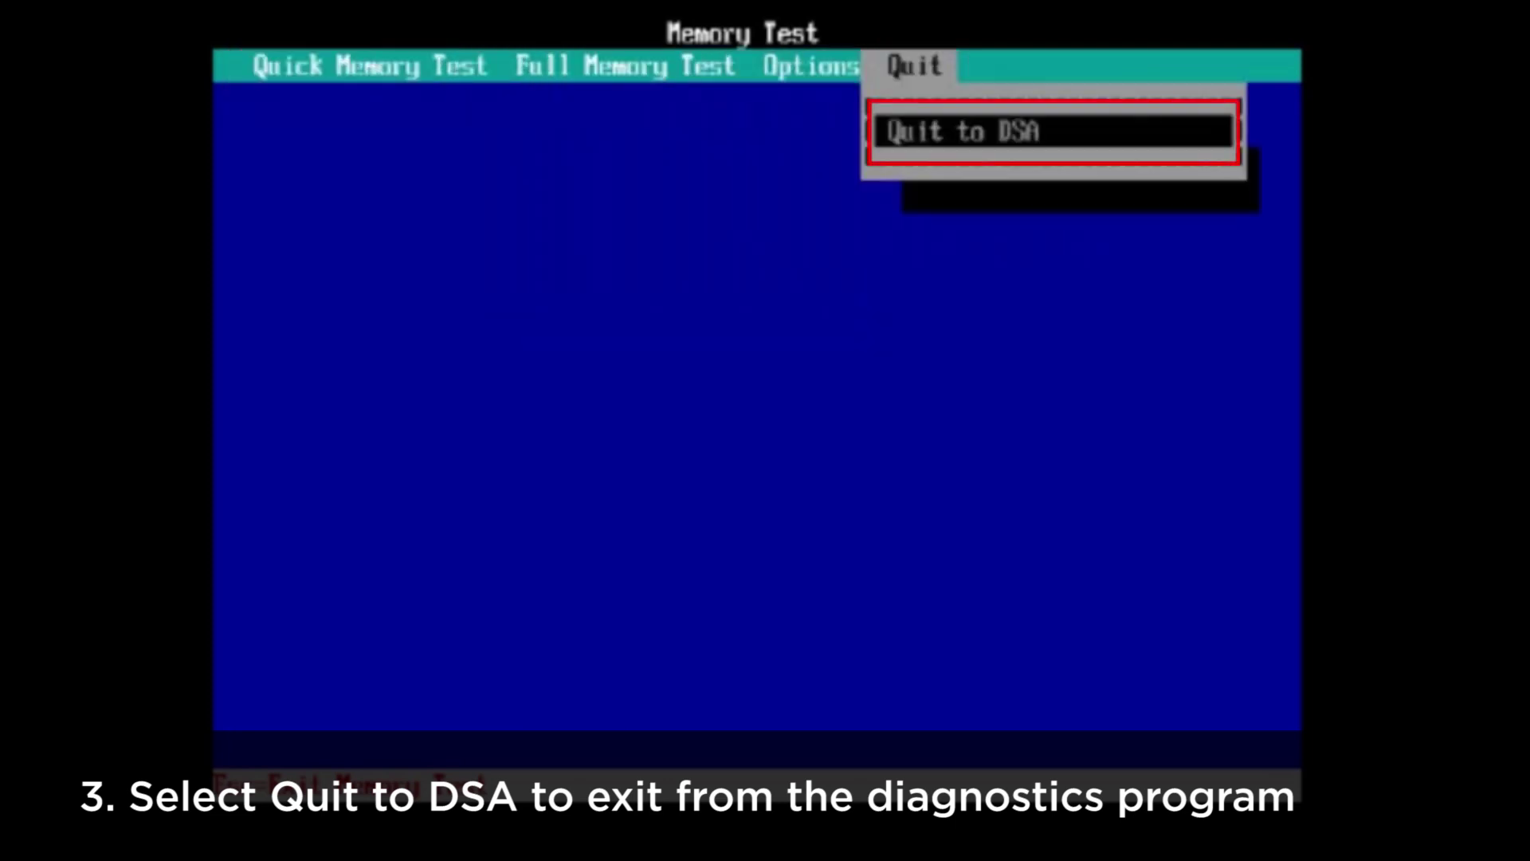
- Quit the memory test to DSA and boot the ToolsCenter Kernel EFI-BOOT entry
key("Return")
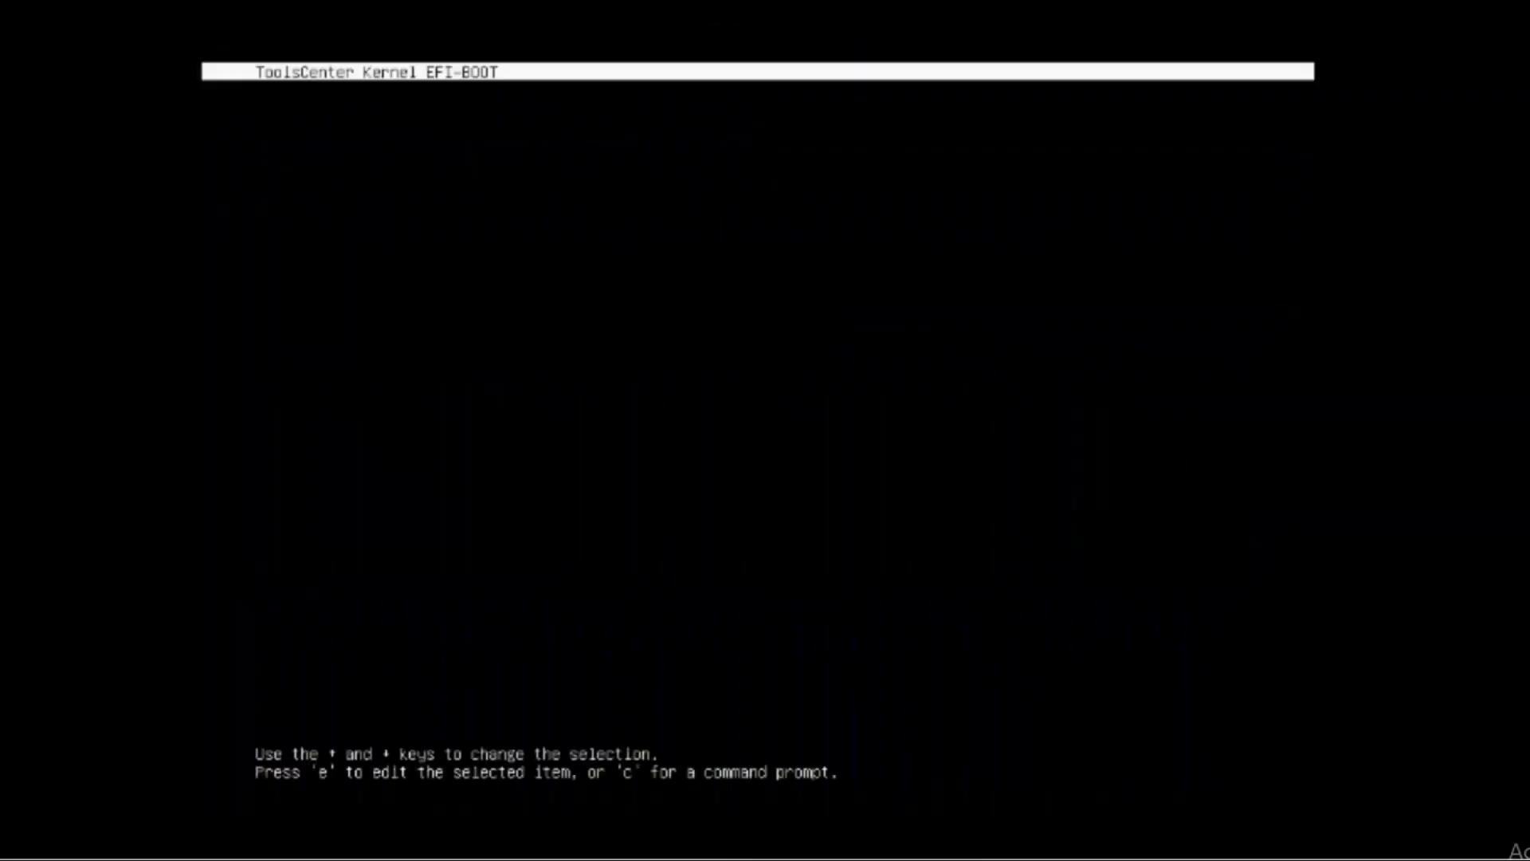
key("Return")
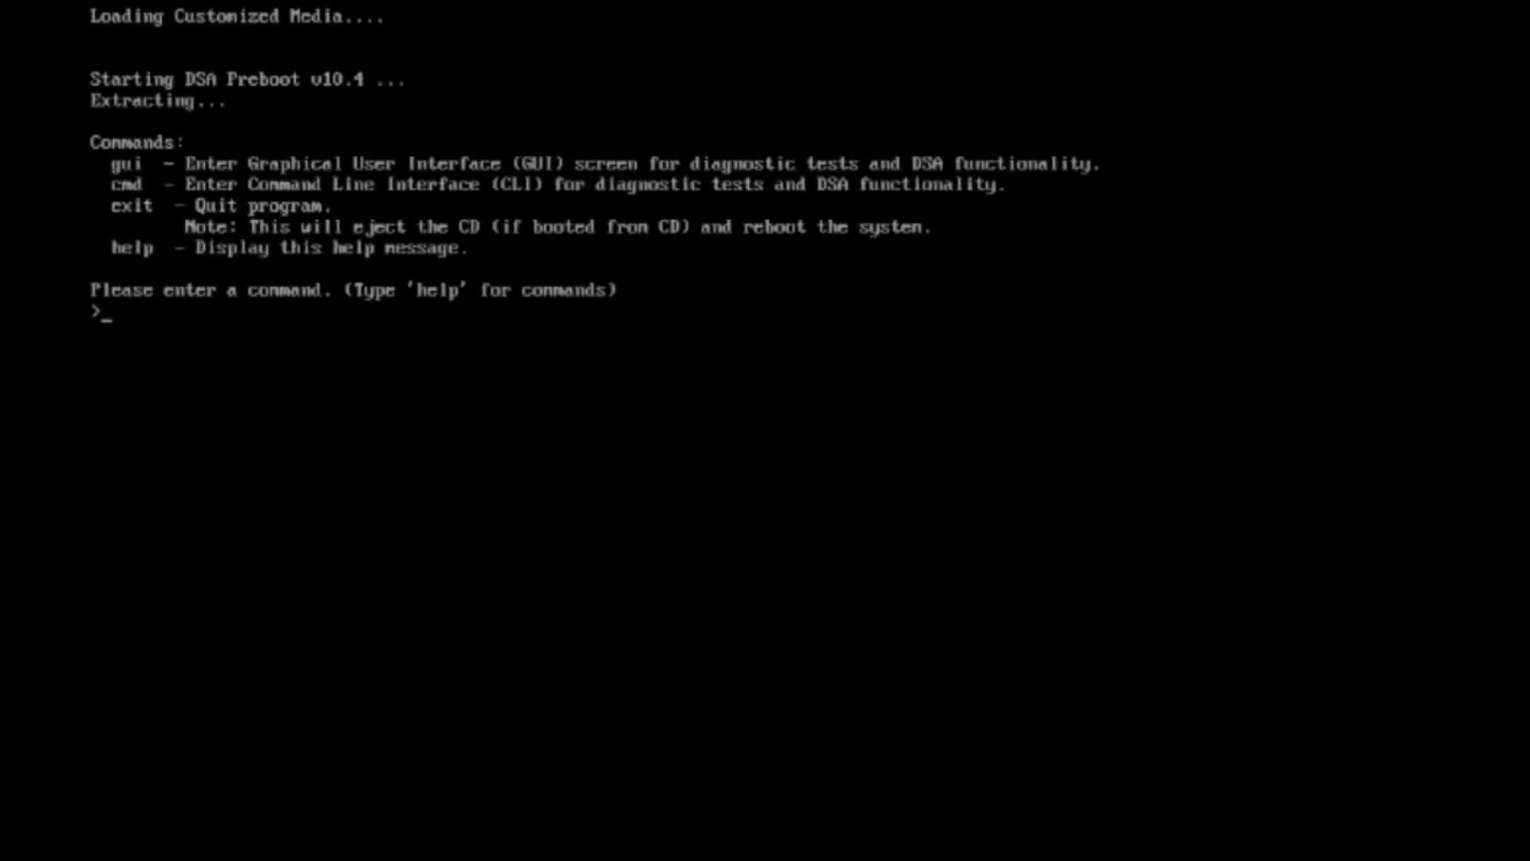
type("cm")
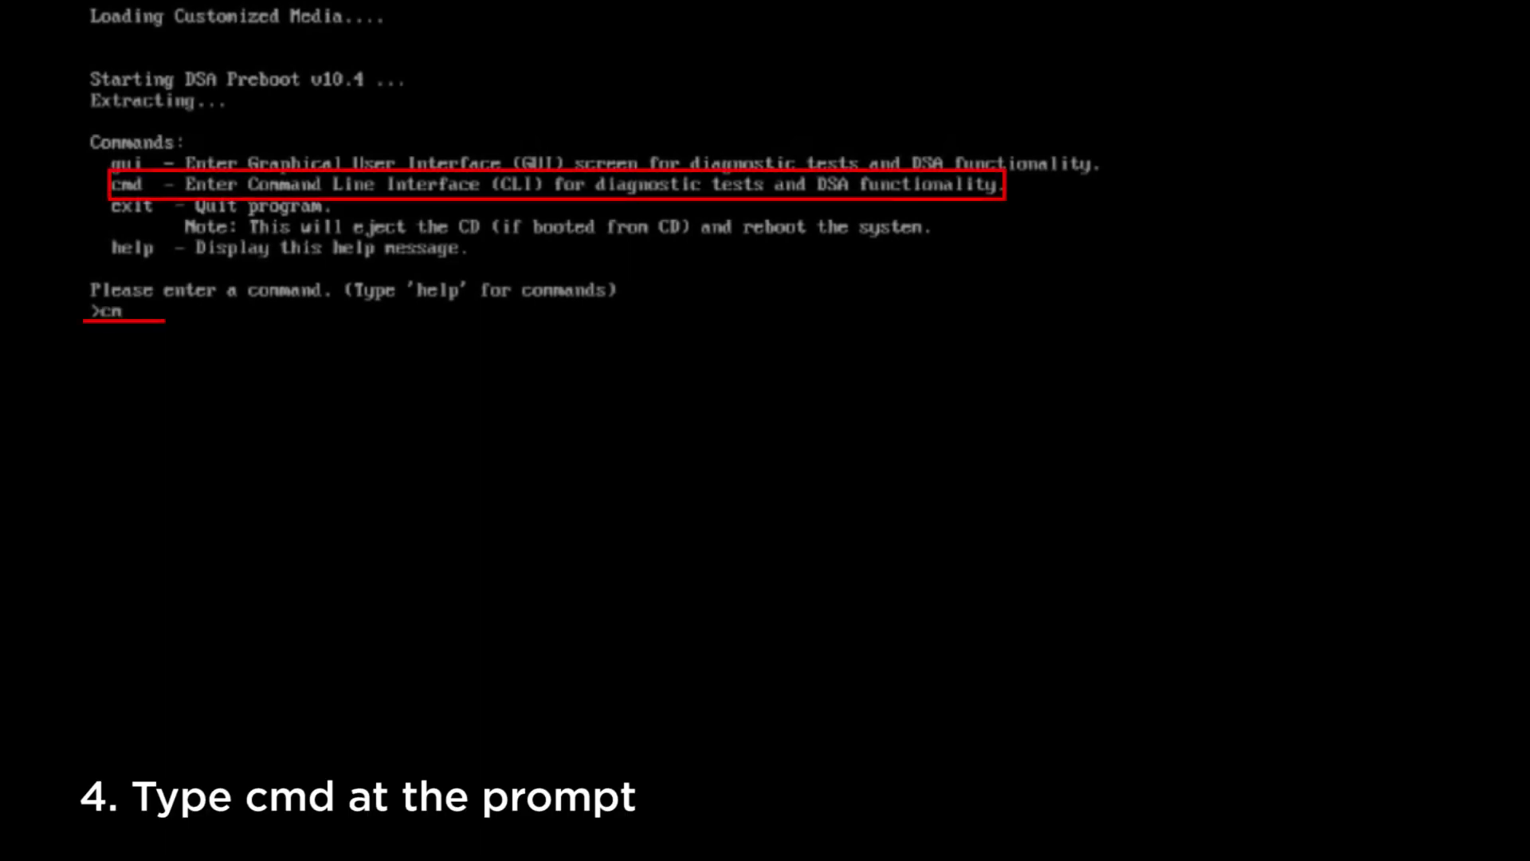
type("d")
- Enter the command-line interface with cmd and let DSA capture system data to log files
key("Return")
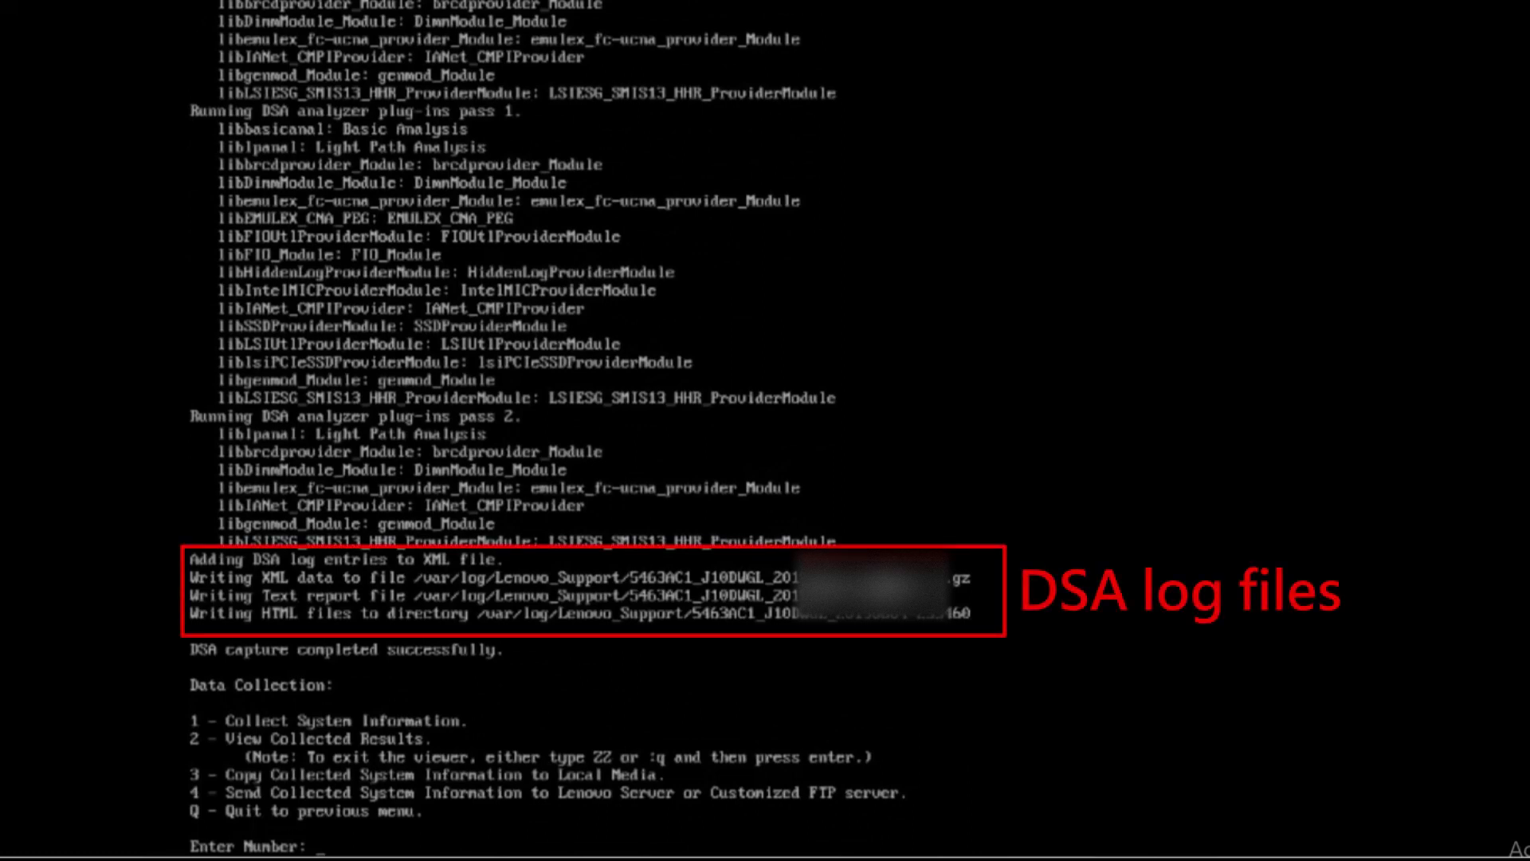
type("2")
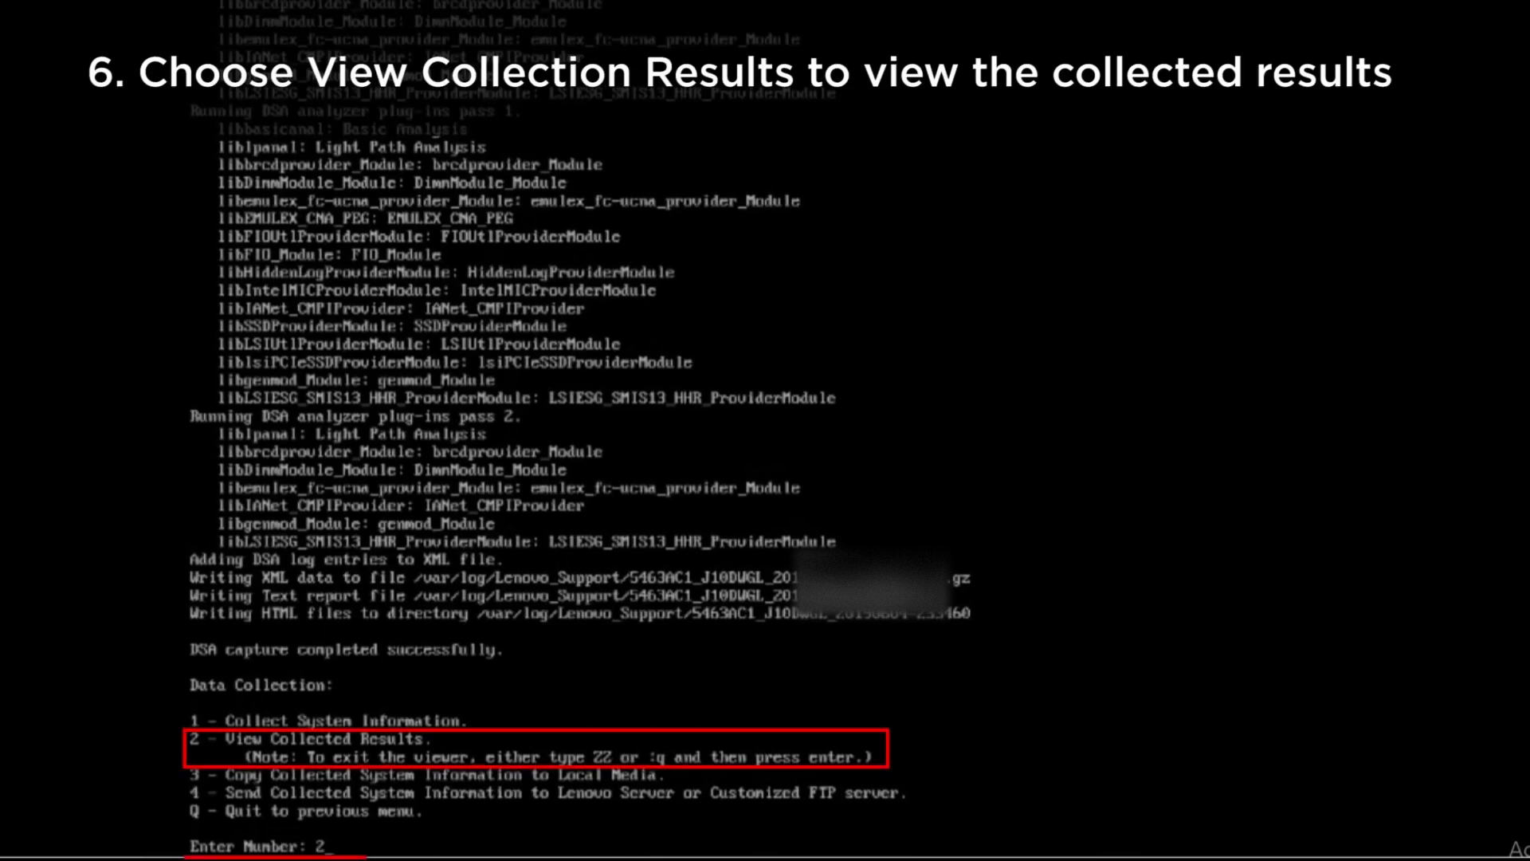
- View the collected DSA results report (option 2) and page down through it
key("Return")
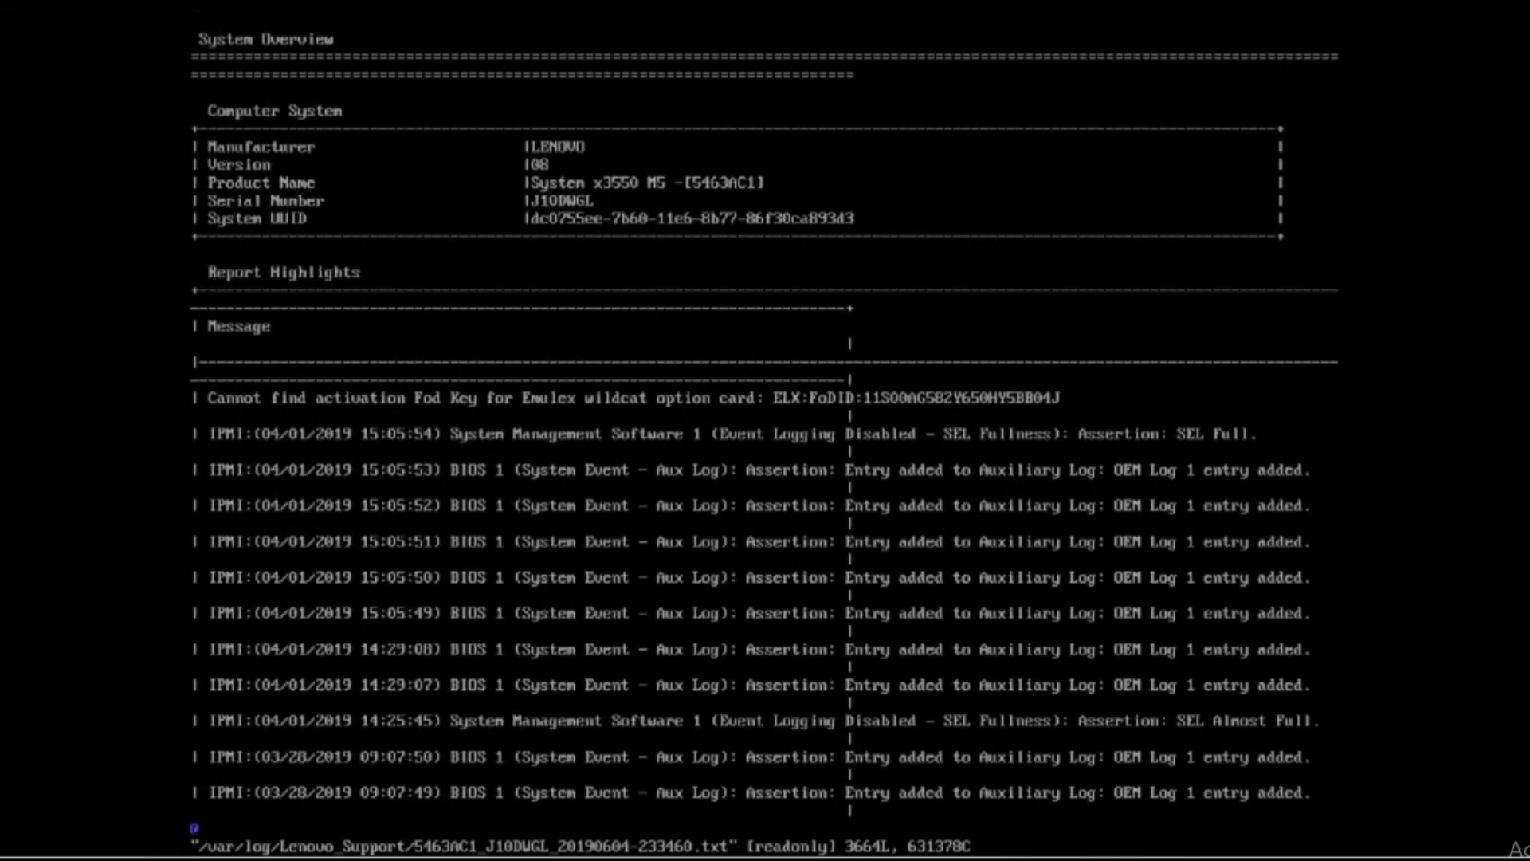
key("Page_Down")
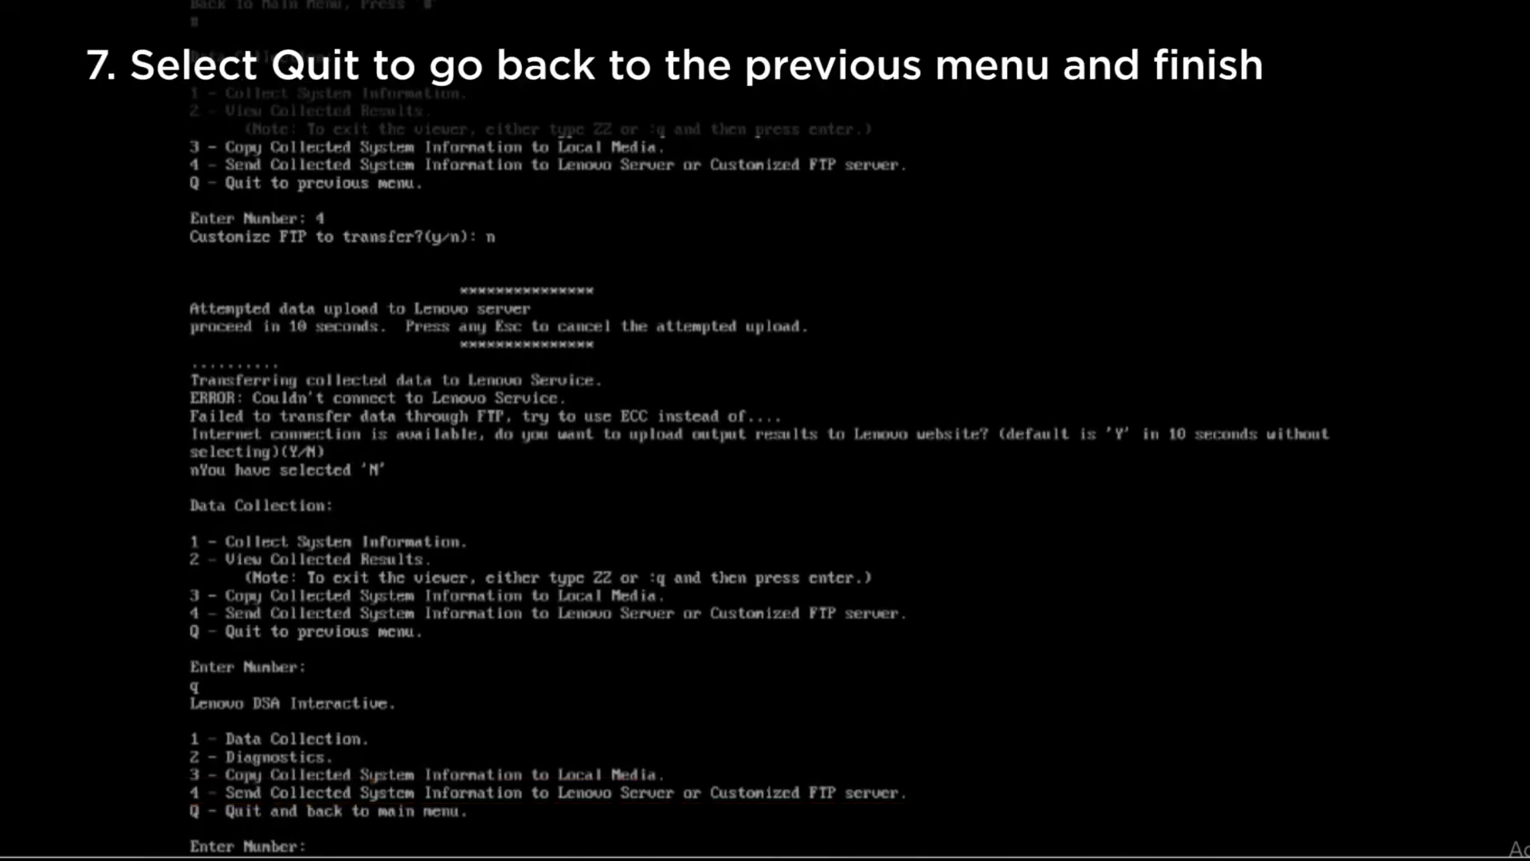
type("q")
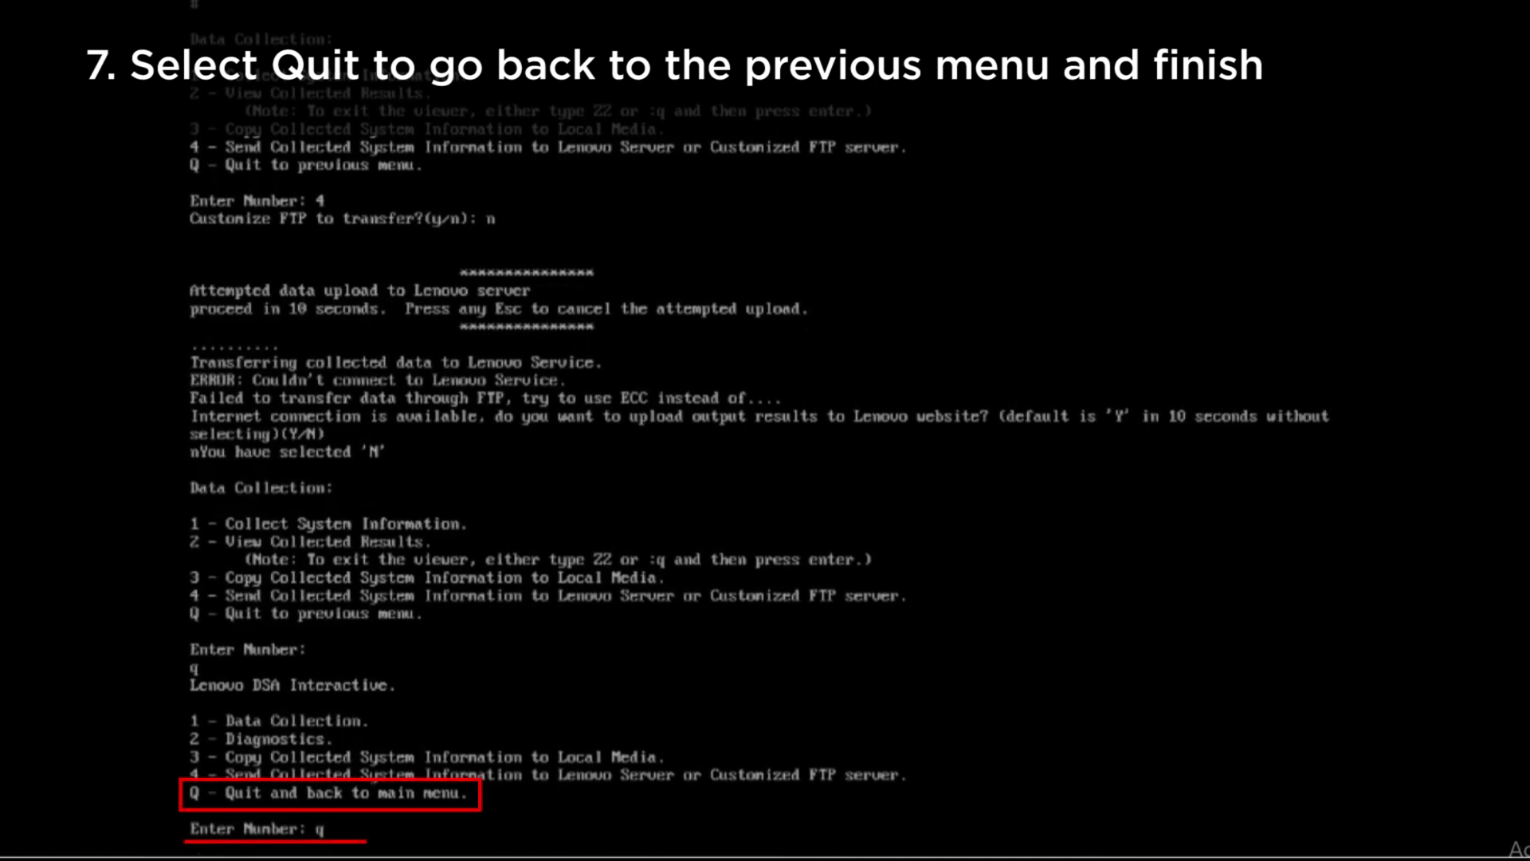